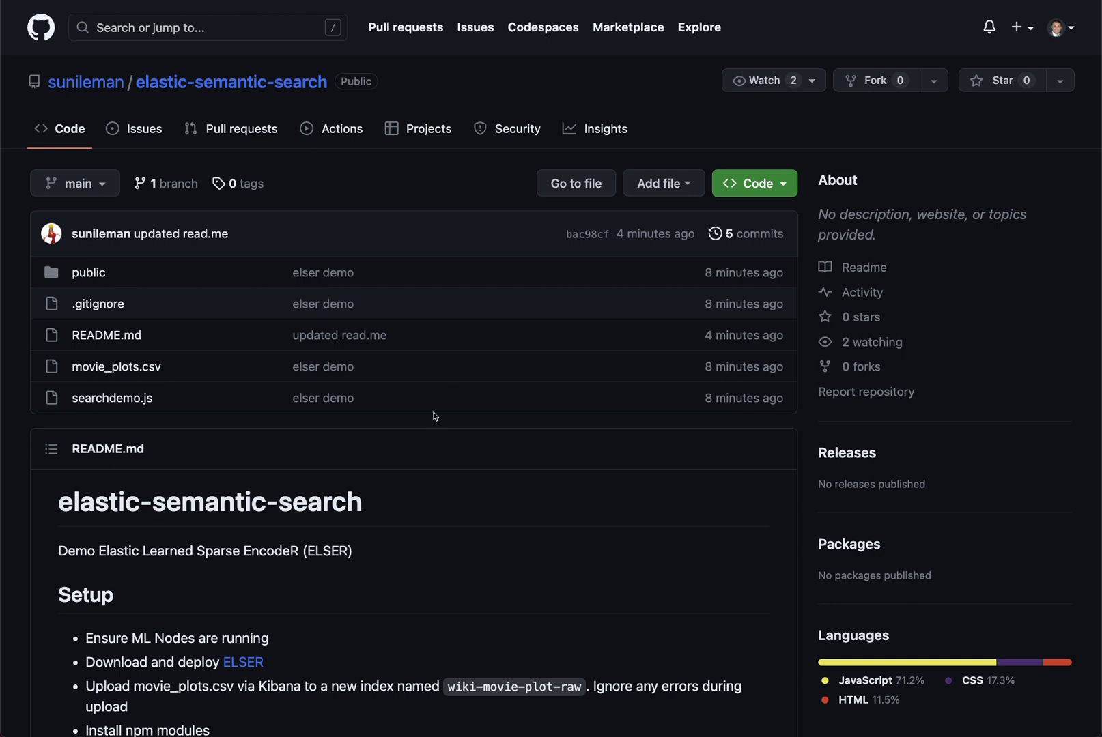
Scroll the README to the Setup steps and elser-movie-demo mapping, briefly highlighting wiki-movie-plot-raw.
scroll(467, 442, down, 3)
scroll(466, 442, down, 3)
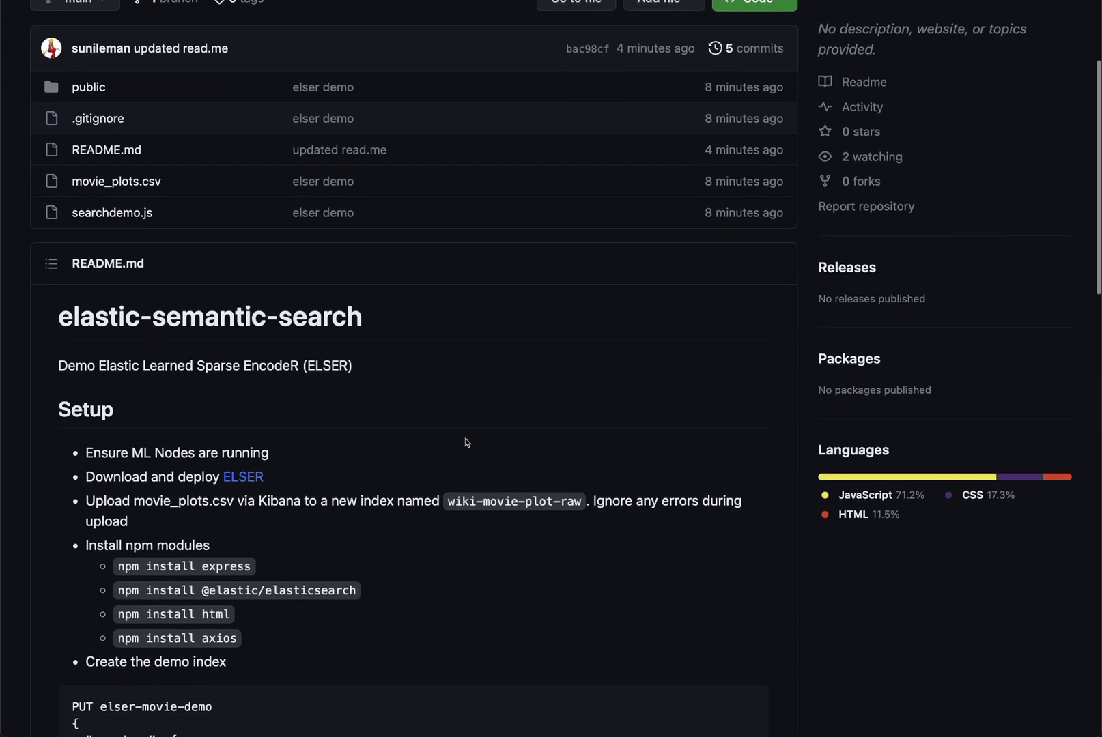
scroll(466, 442, down, 2)
scroll(467, 442, down, 2)
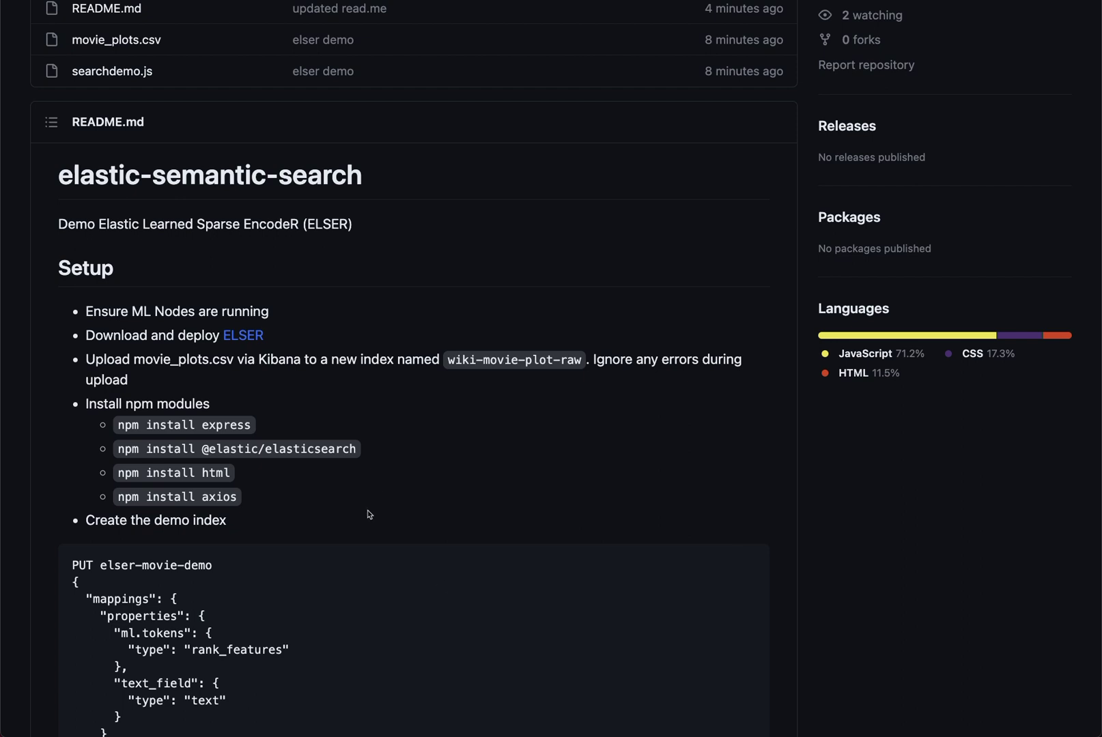
scroll(369, 515, up, 3)
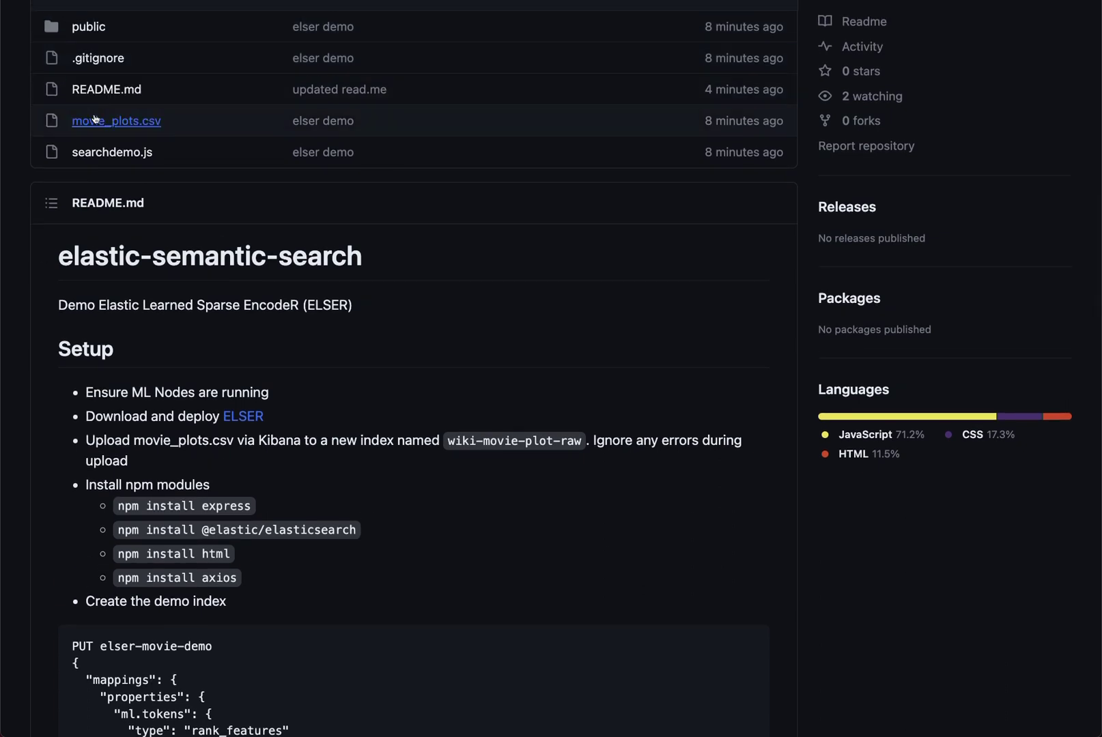
scroll(332, 582, down, 2)
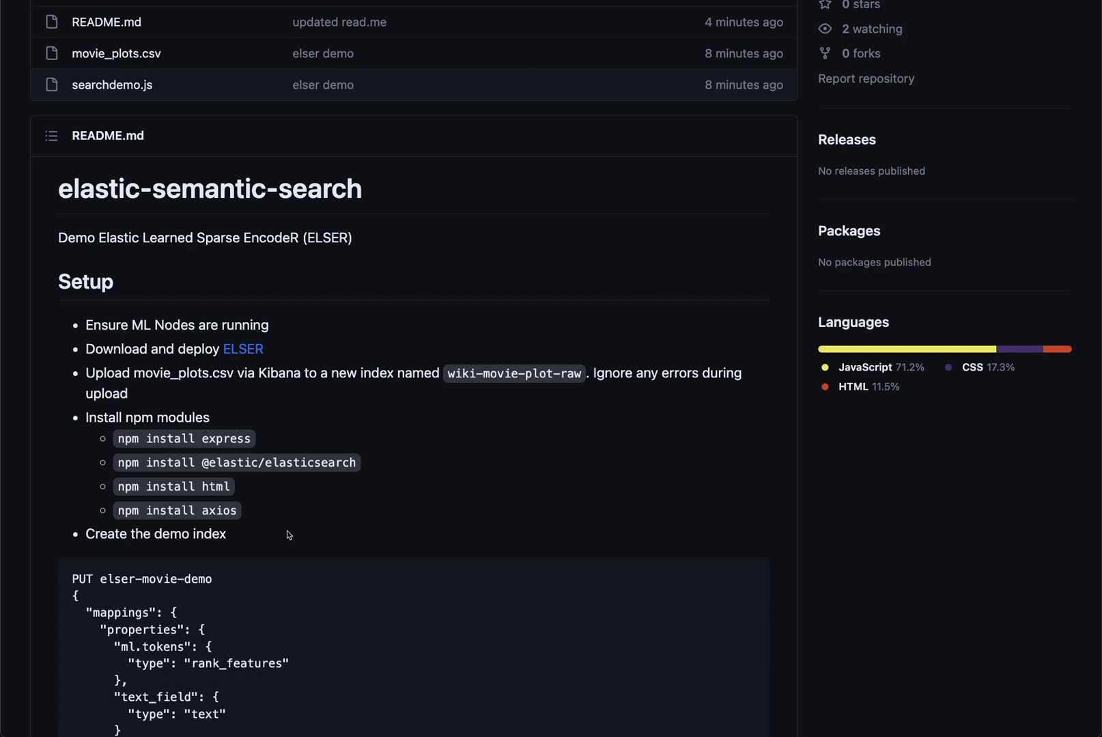
scroll(610, 27, down, 2)
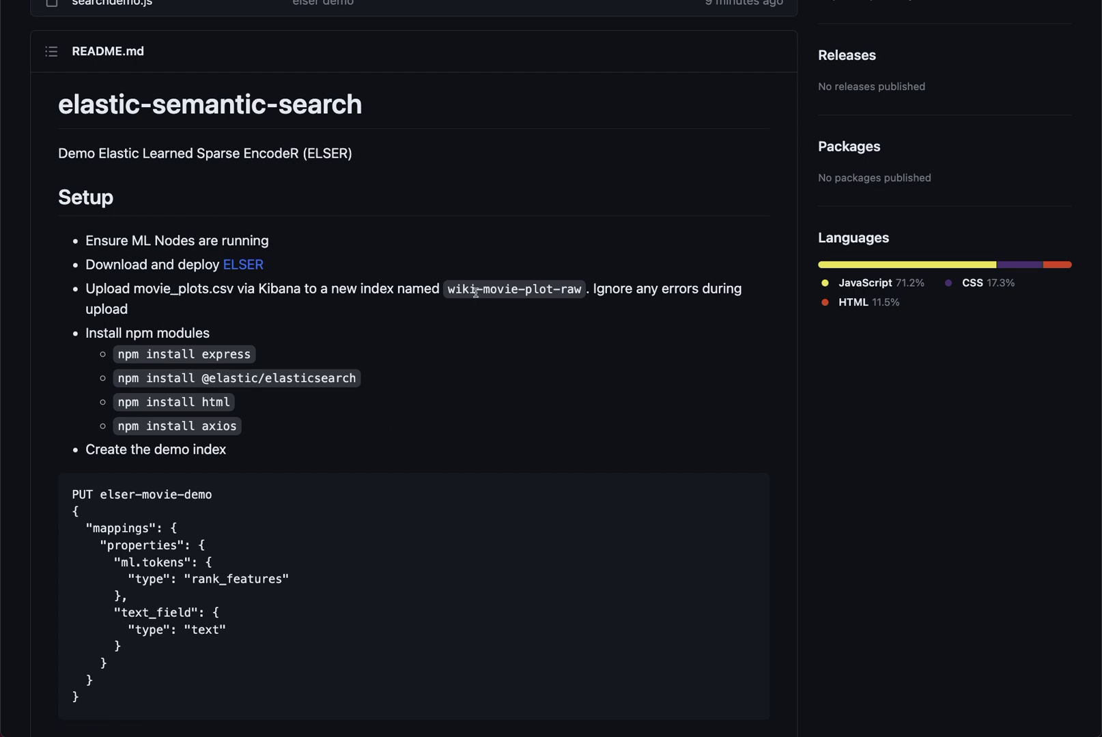
drag(447, 290, 583, 289)
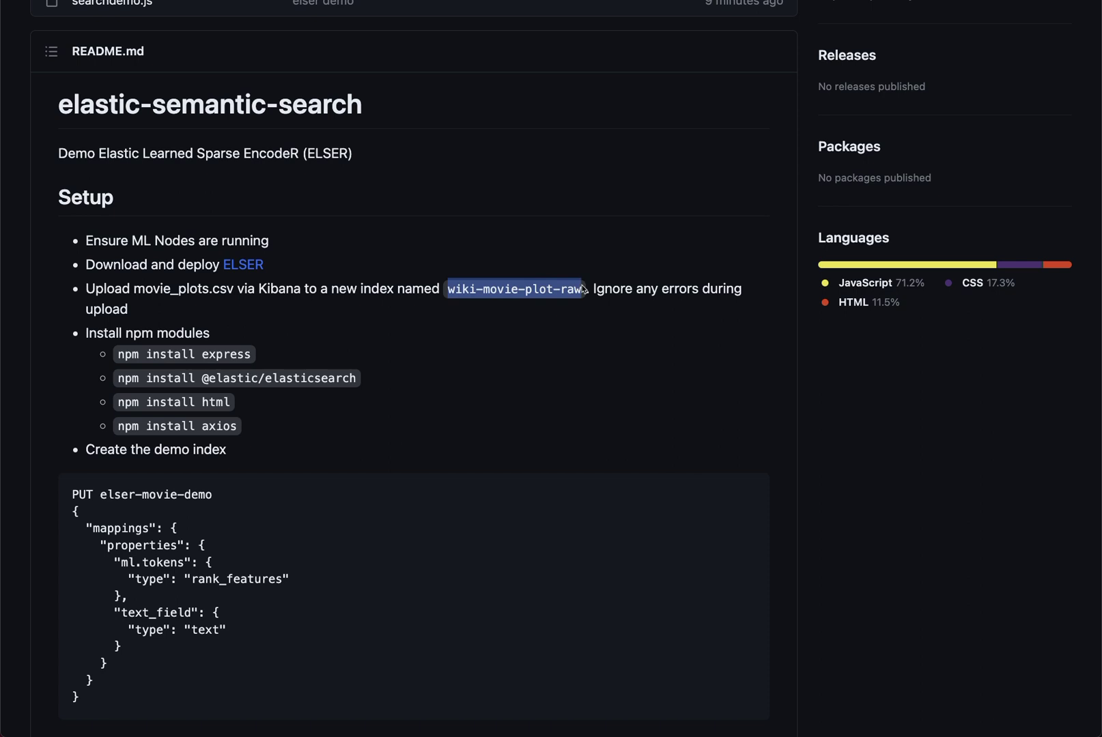
click(597, 330)
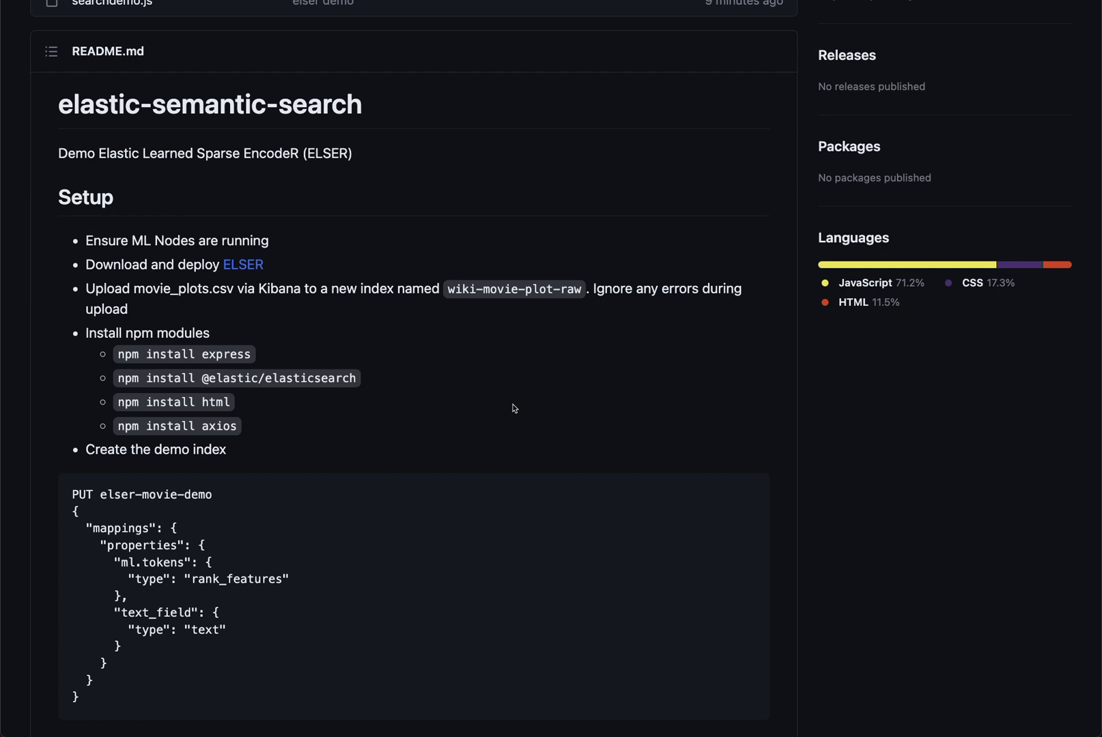
Scroll past the index mapping to the elser-movie-test pipeline and the reindex request.
scroll(514, 409, down, 1)
scroll(513, 408, down, 1)
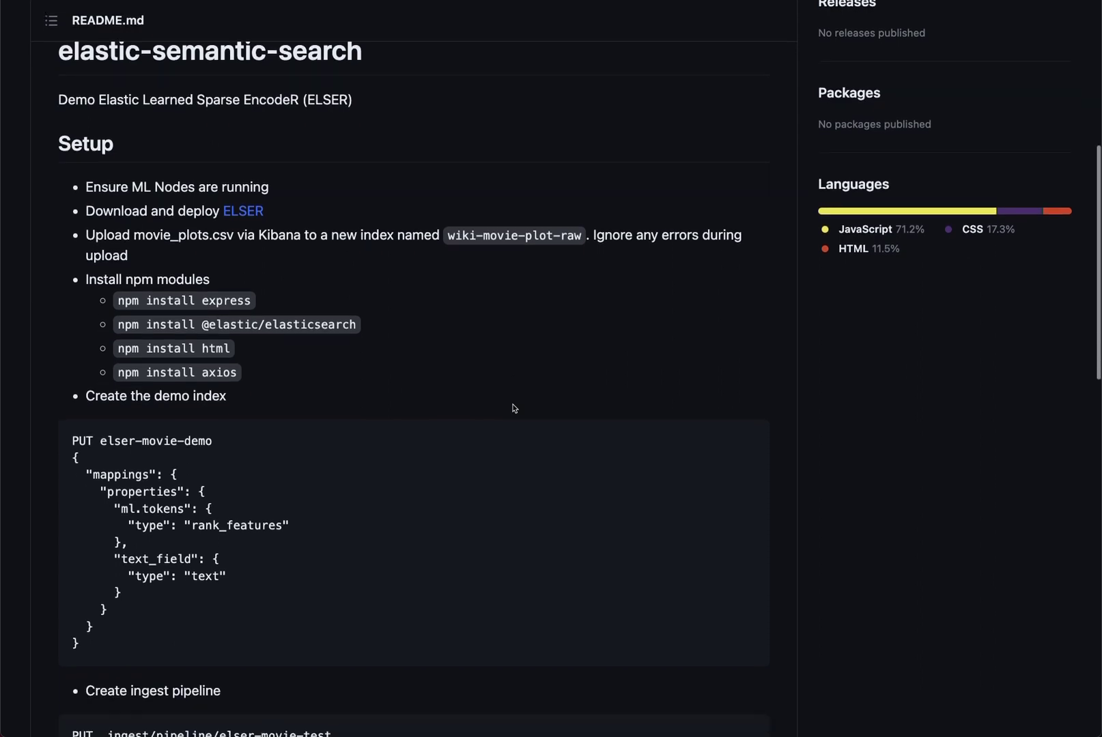
scroll(514, 408, down, 2)
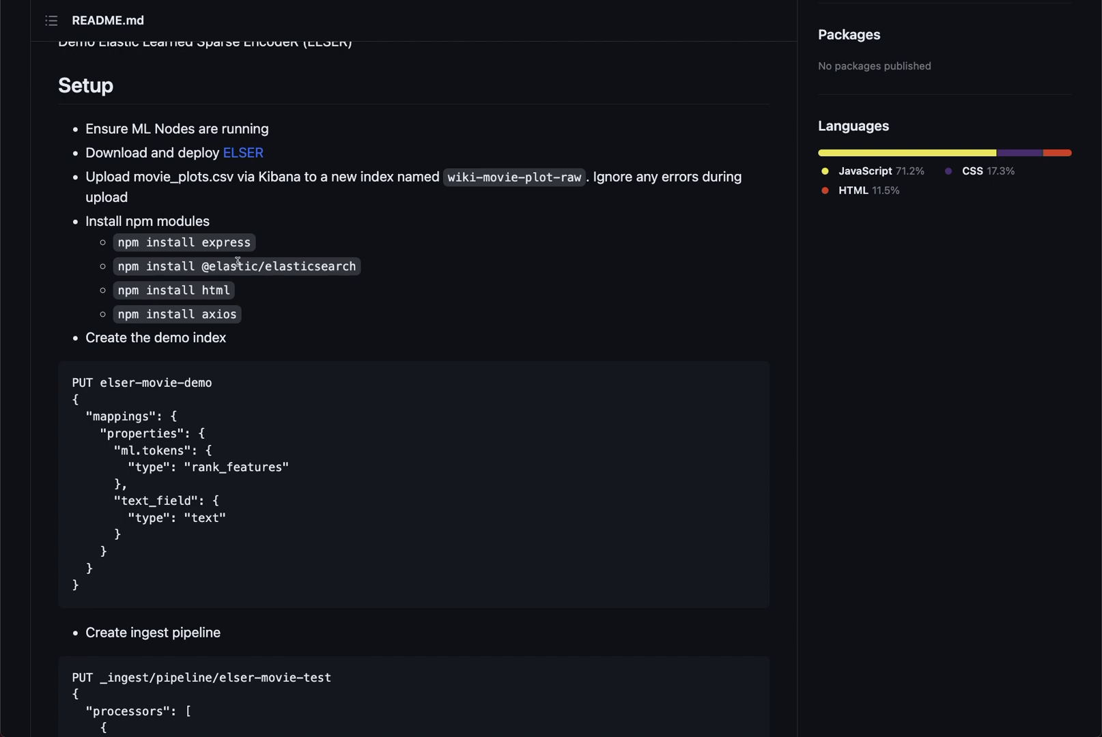
scroll(307, 421, down, 2)
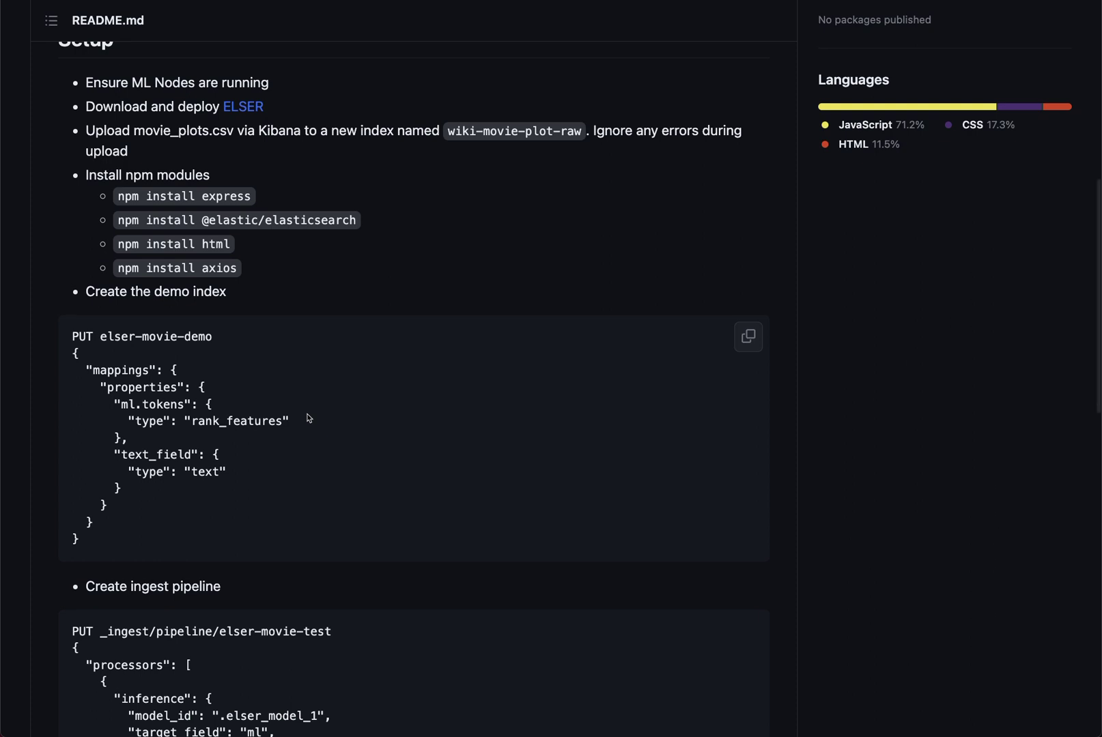
scroll(307, 419, down, 1)
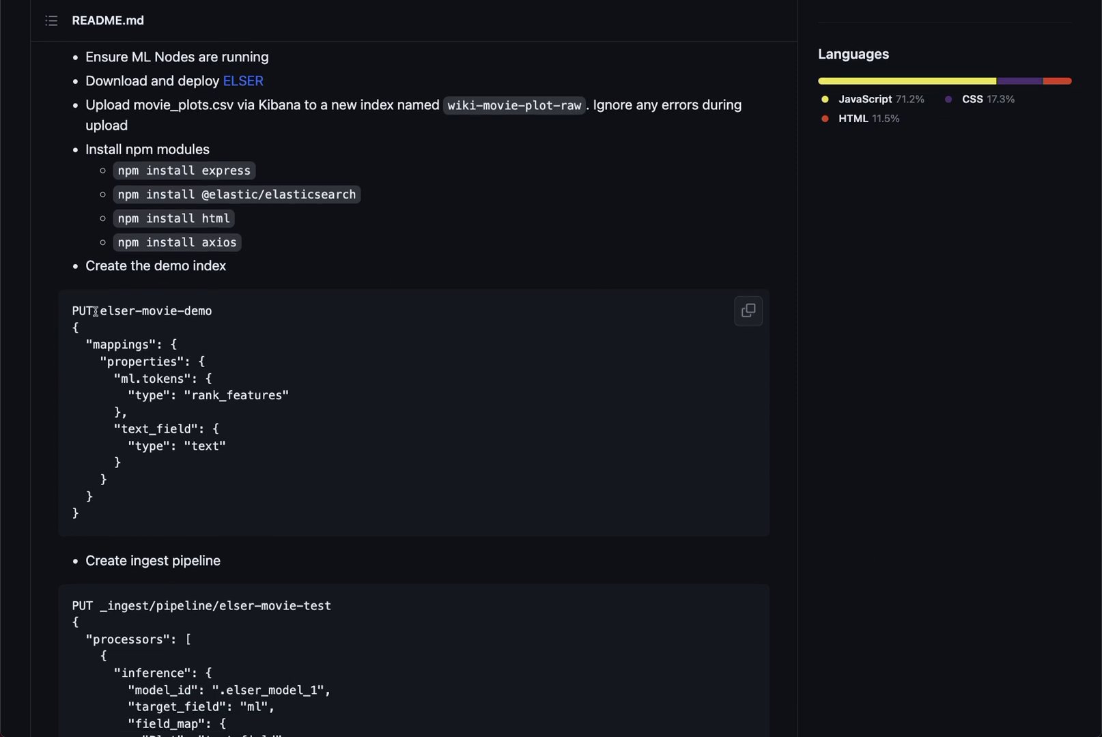
scroll(95, 312, down, 2)
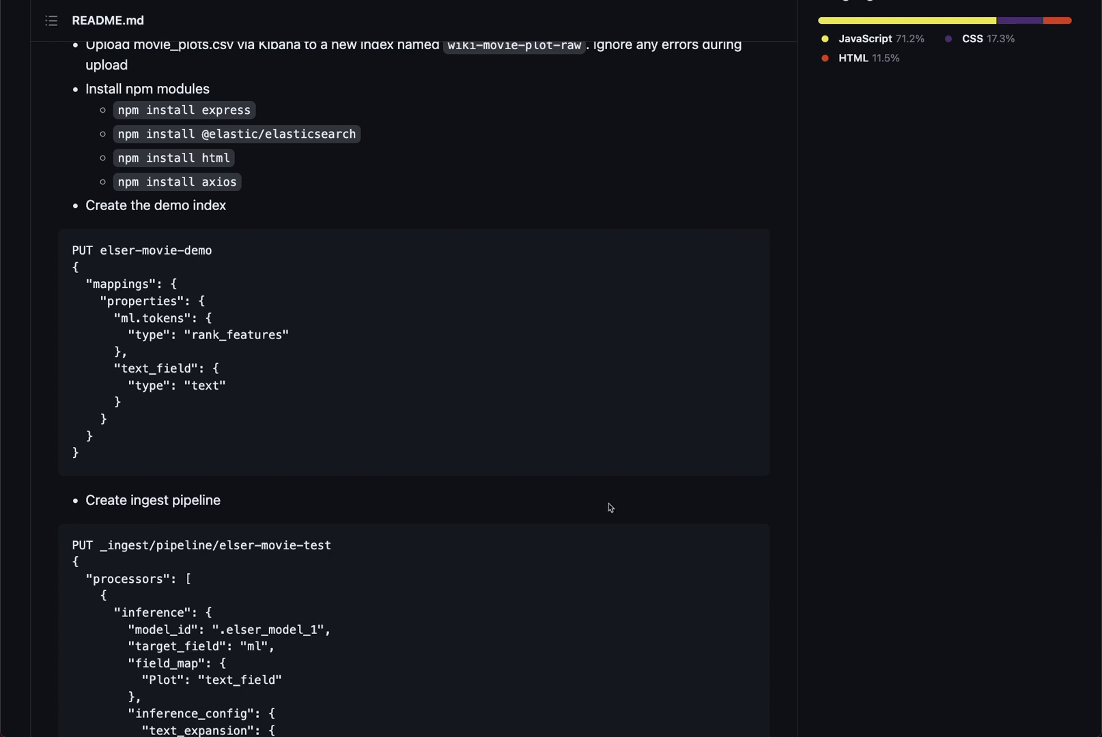
scroll(609, 508, down, 5)
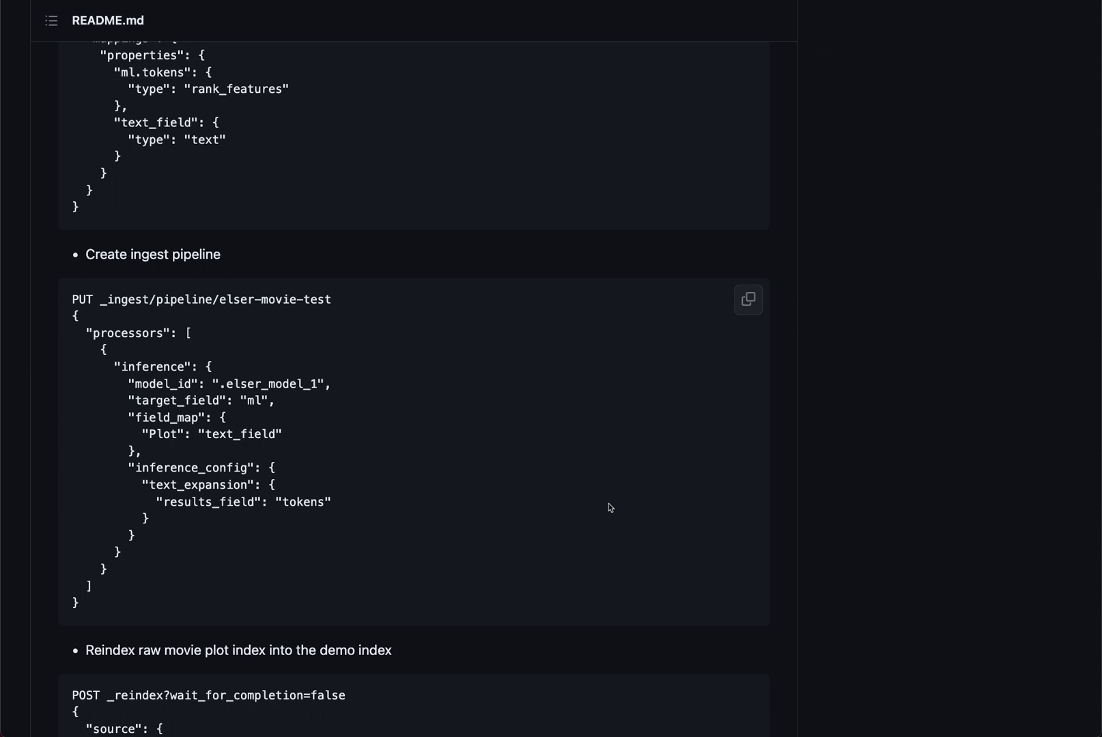
scroll(609, 507, down, 5)
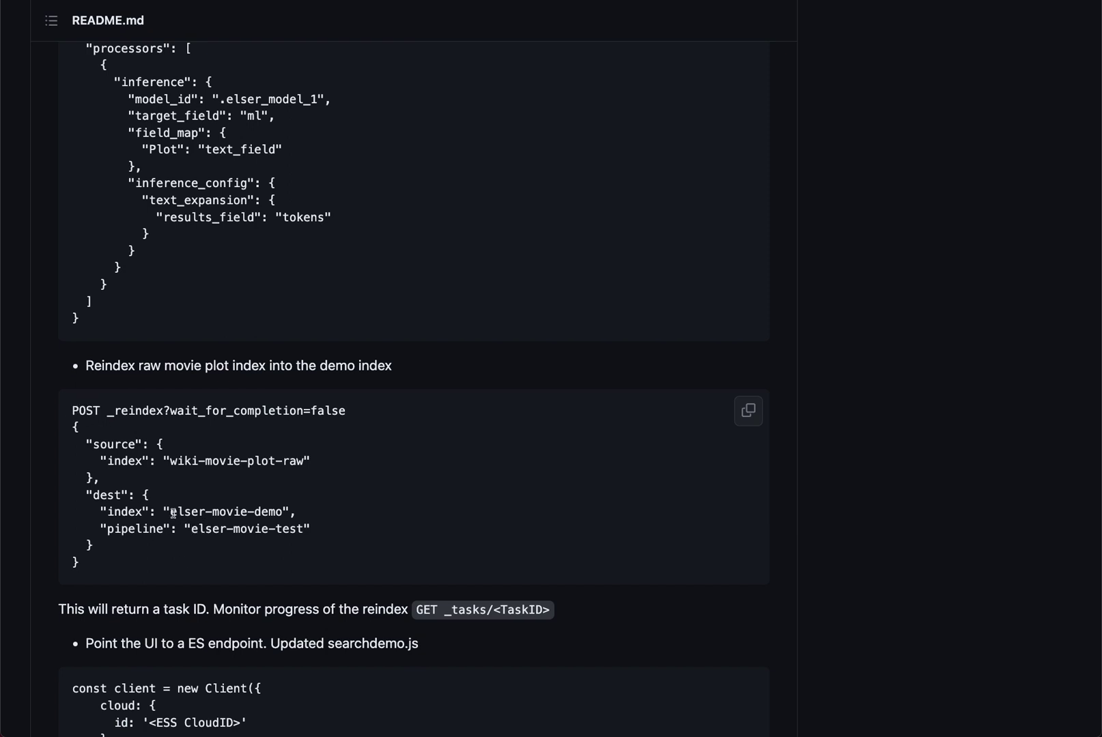
Highlight elser-movie-demo in the reindex request, then scroll to the searchdemo.js launch steps.
drag(170, 512, 283, 512)
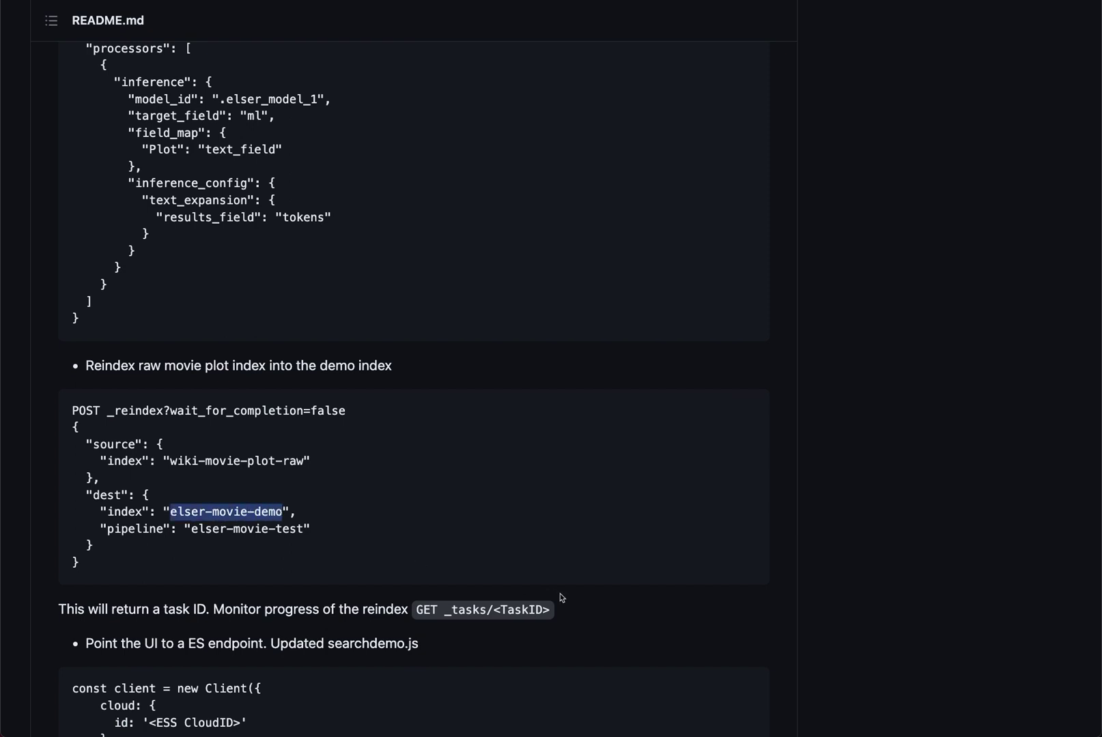
scroll(562, 597, down, 2)
click(302, 529)
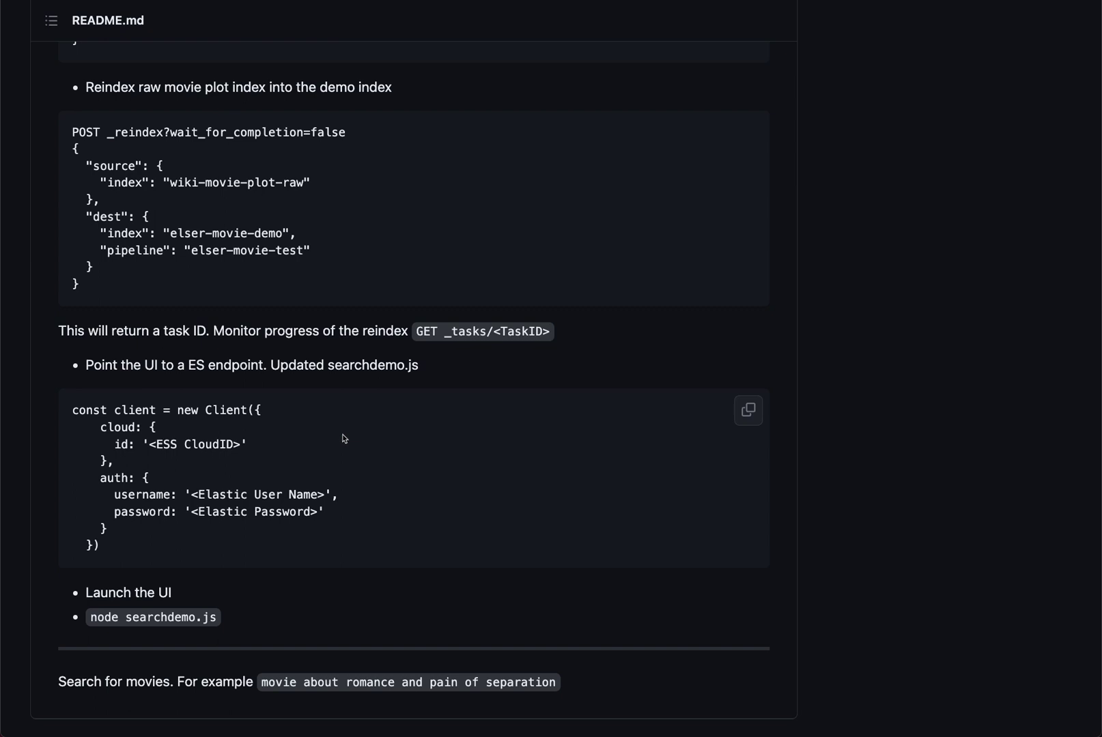
scroll(239, 501, down, 1)
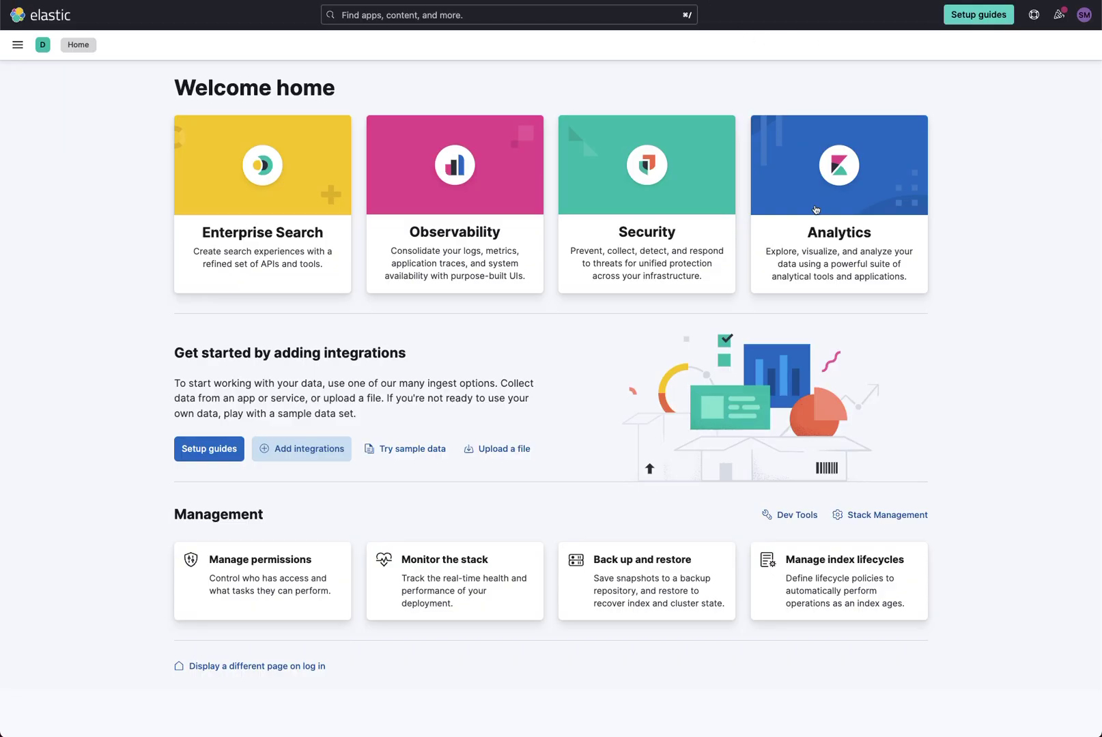
Open Kibana's Upload a file page, then go to Stack Management through the navigation menu.
click(505, 449)
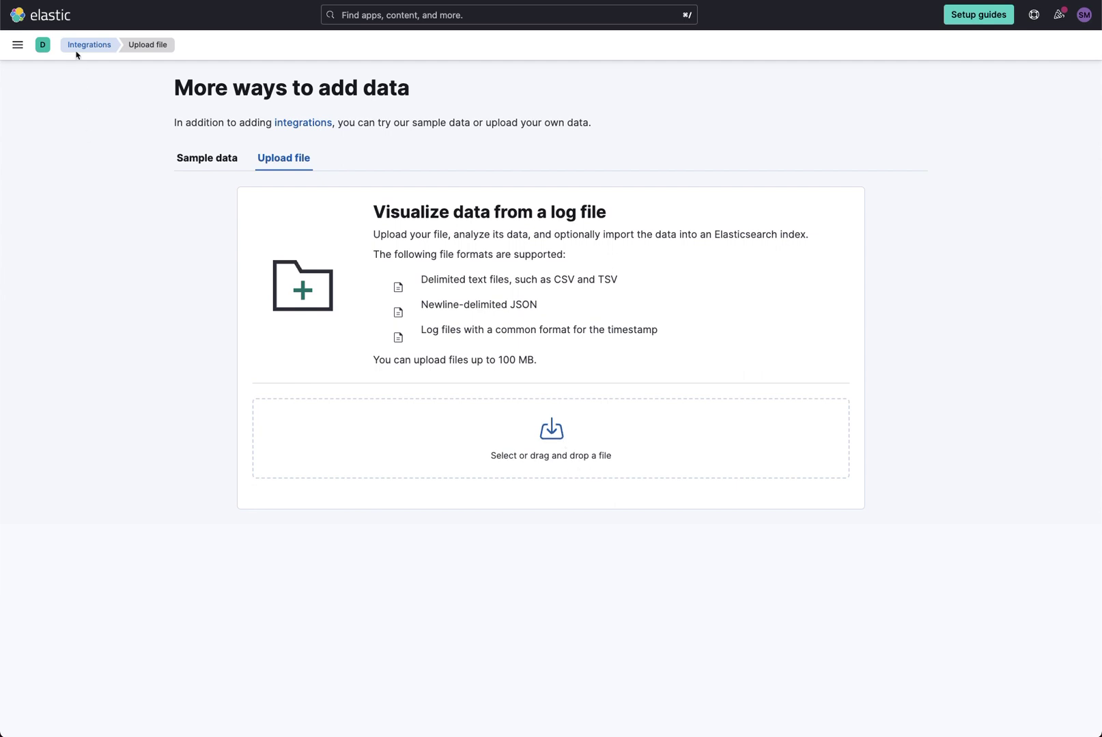
click(18, 48)
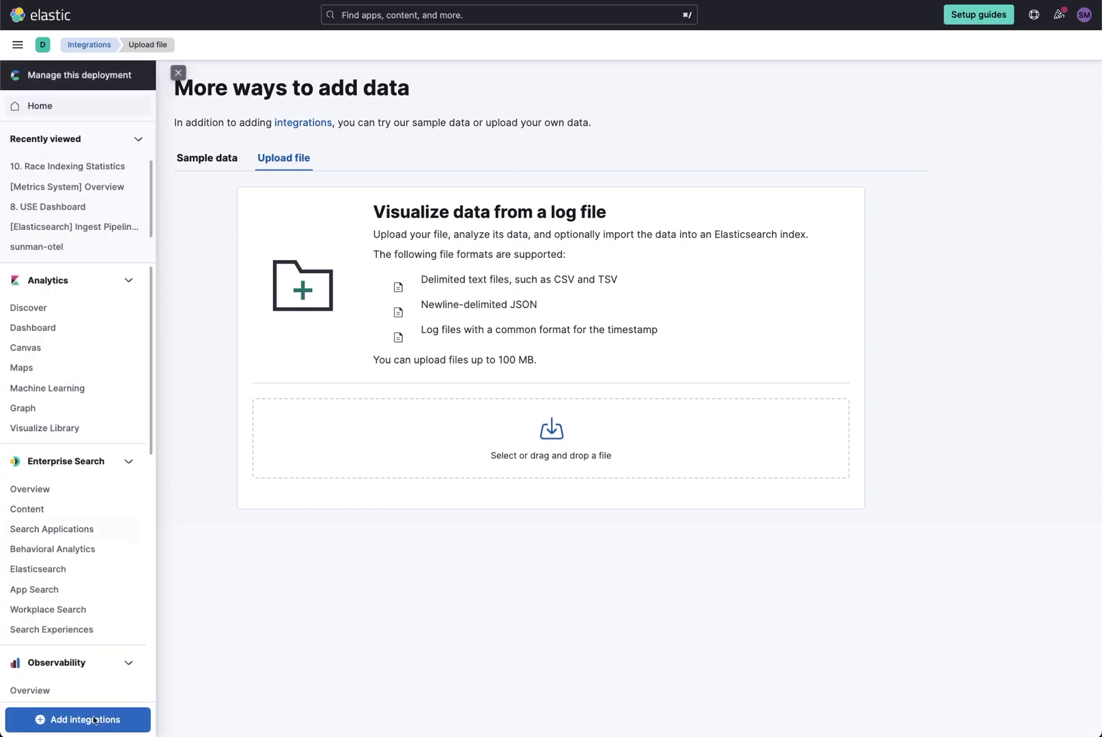
scroll(48, 648, down, 10)
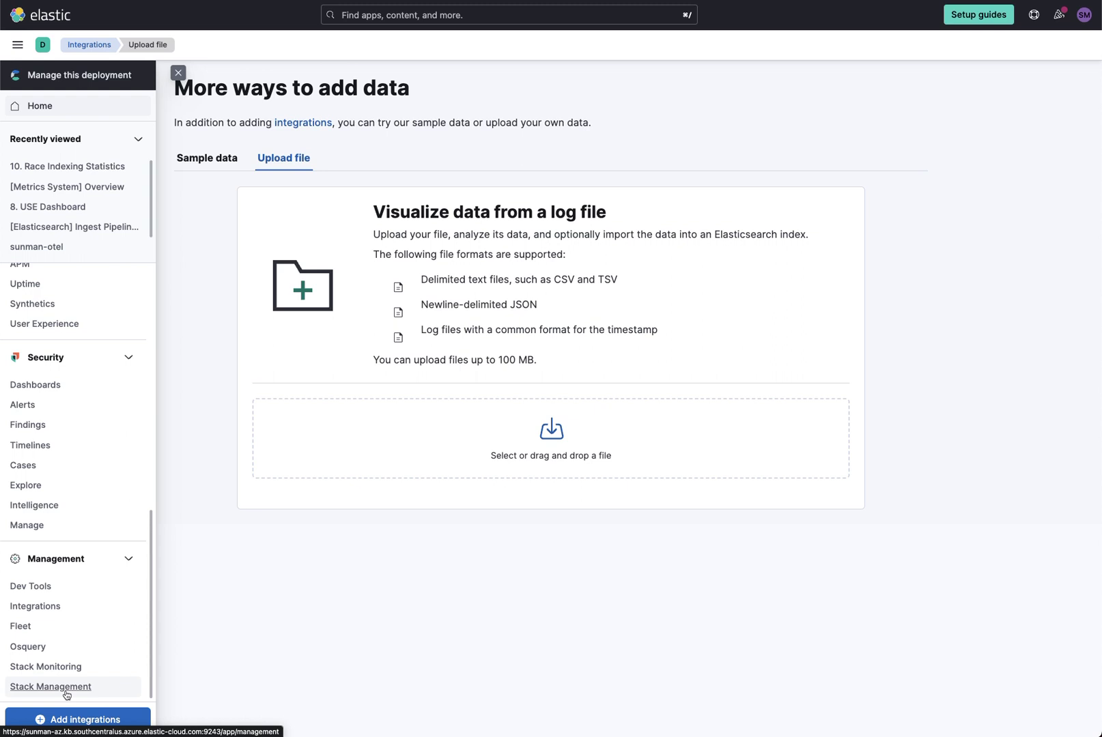
click(67, 694)
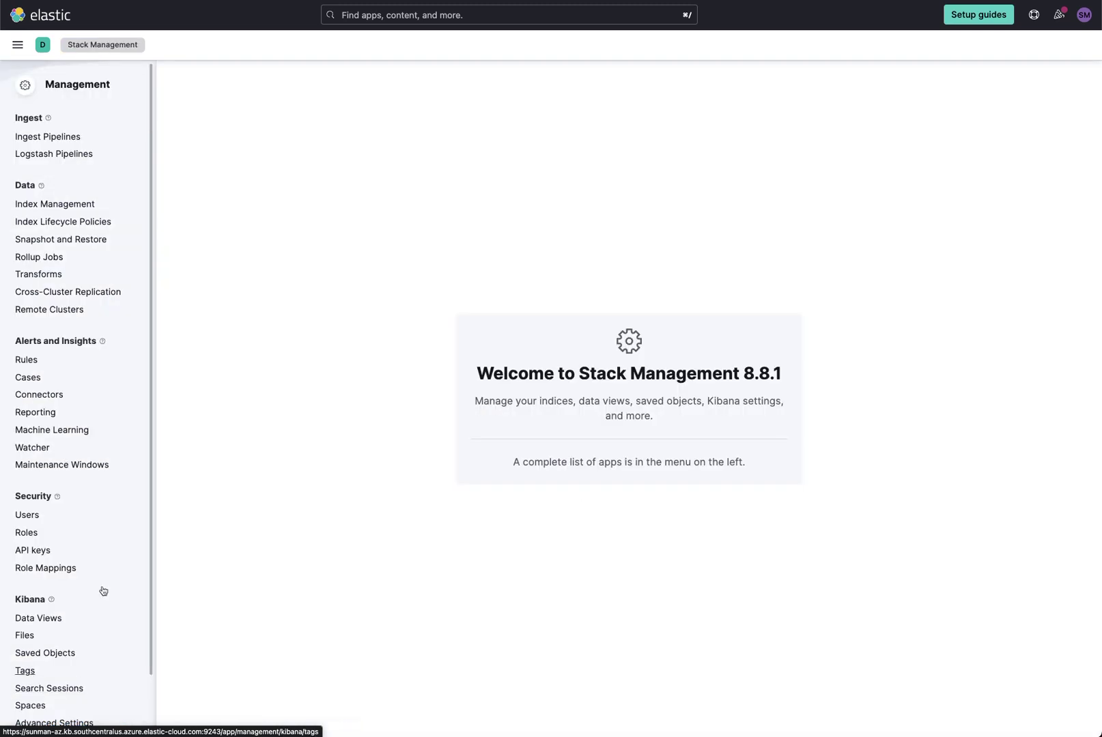
Open Index Management and filter the indices by 'movie' after first trying 'wiki'.
click(63, 208)
click(234, 204)
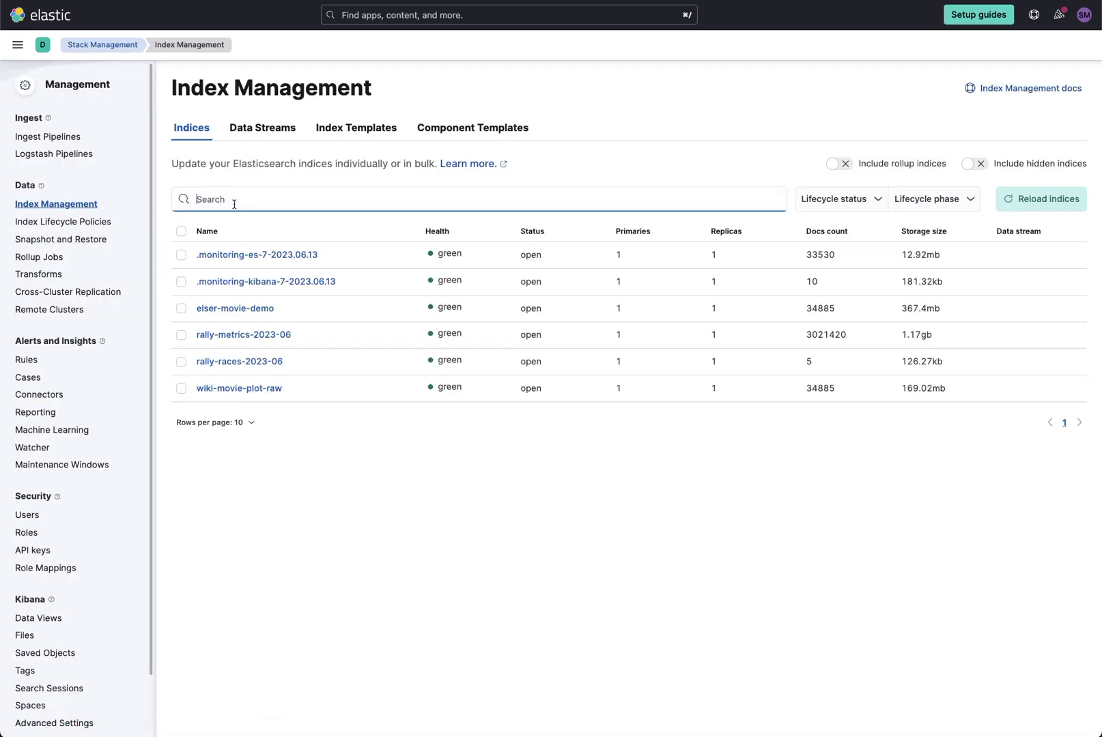
text(wiki)
key(BackSpace)
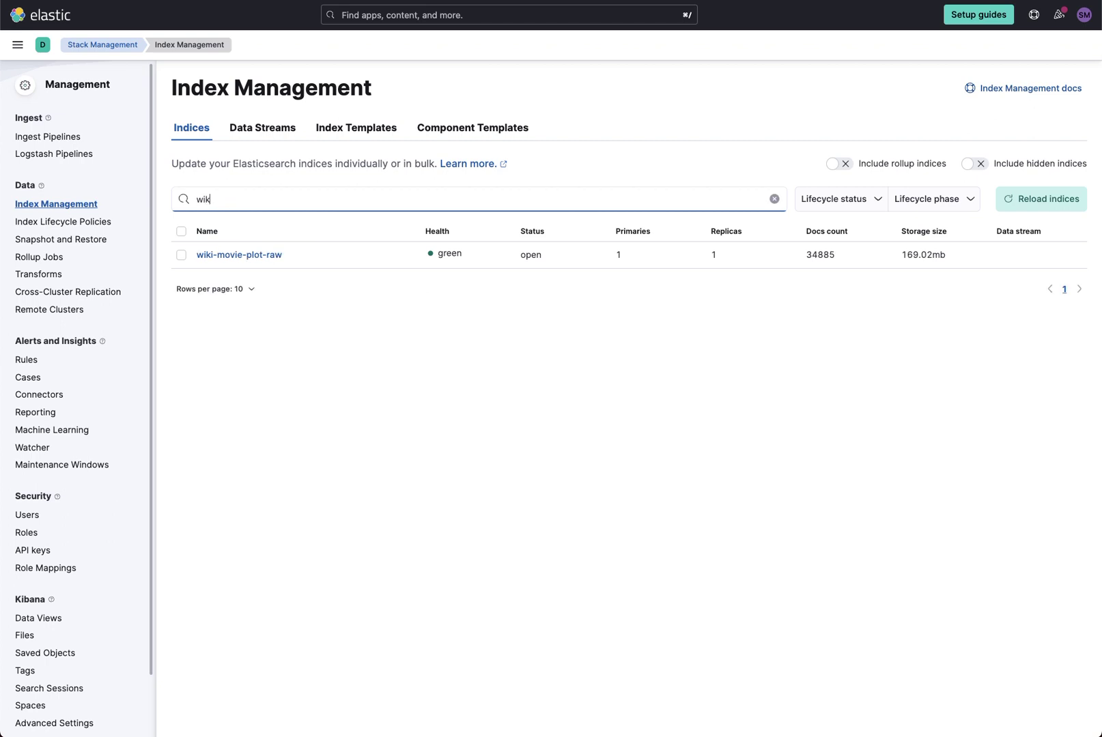
key(BackSpace)
key(BackSpace)
key(BackSpace)
text(mo)
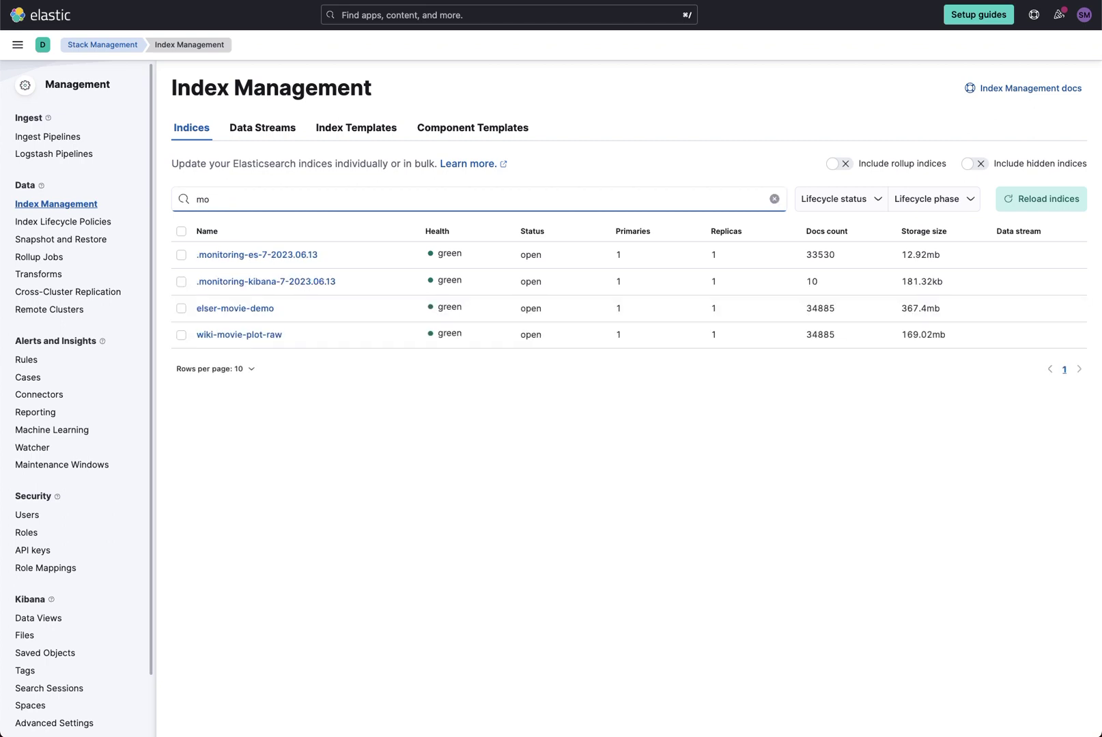
text(vie)
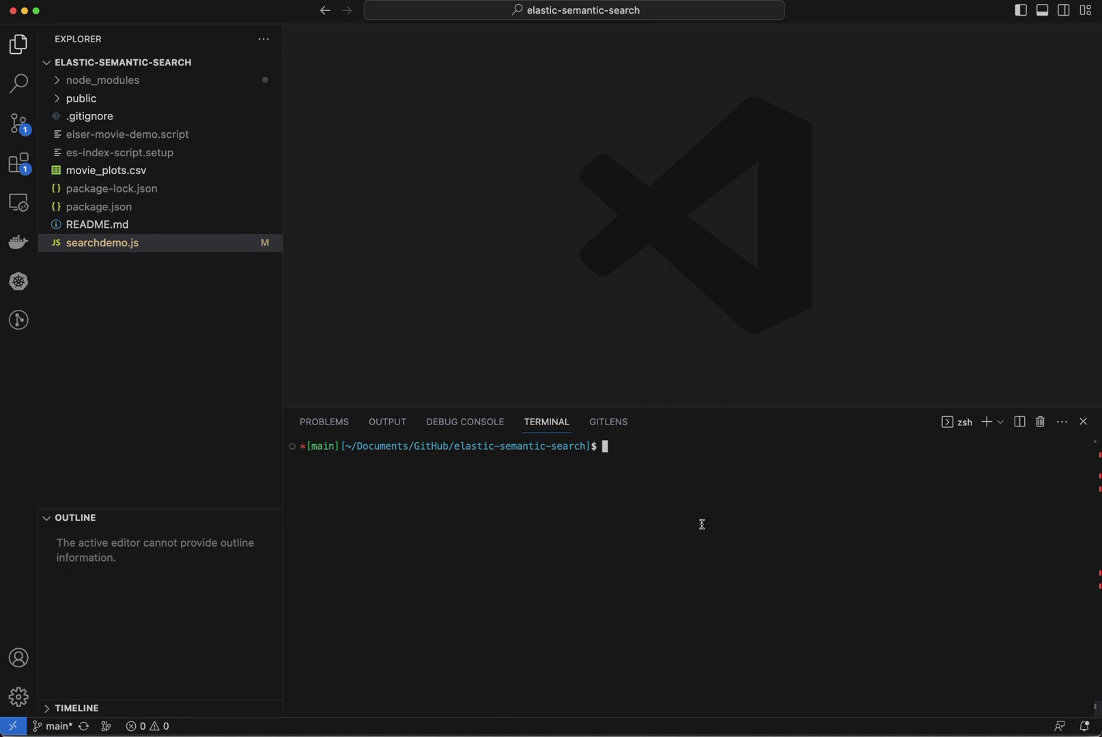
Run 'node searchdemo.js' in the VS Code terminal to start the server on port 3000.
text(node searchdemo.js)
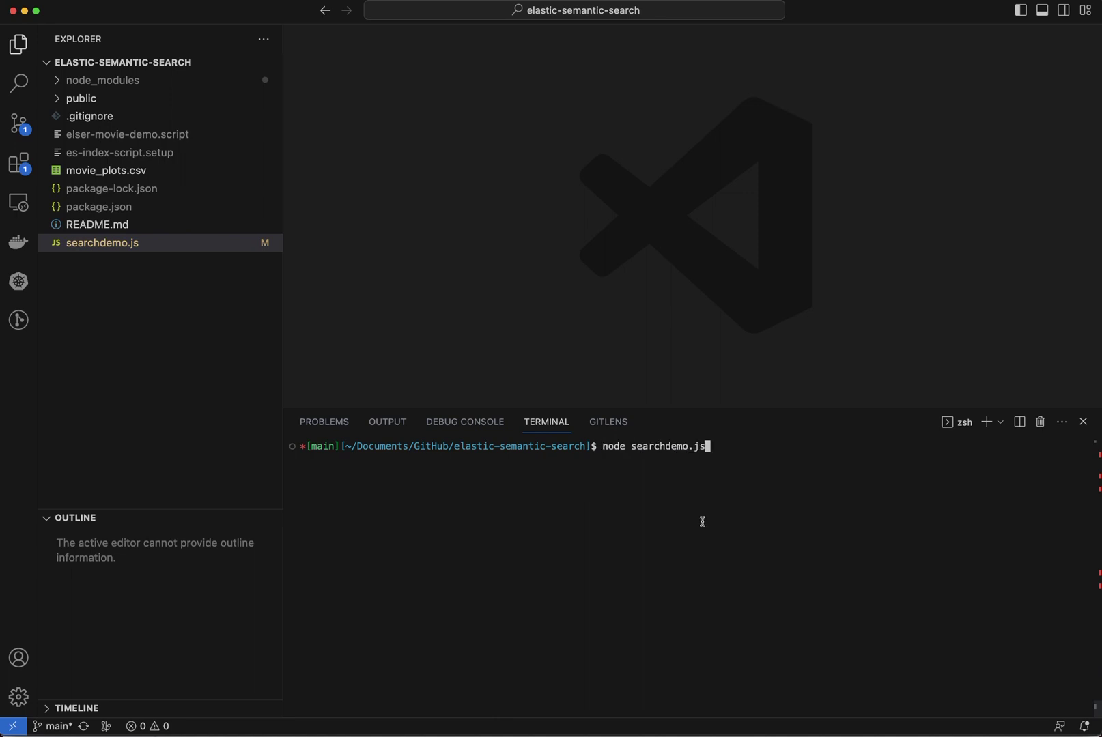
key(Return)
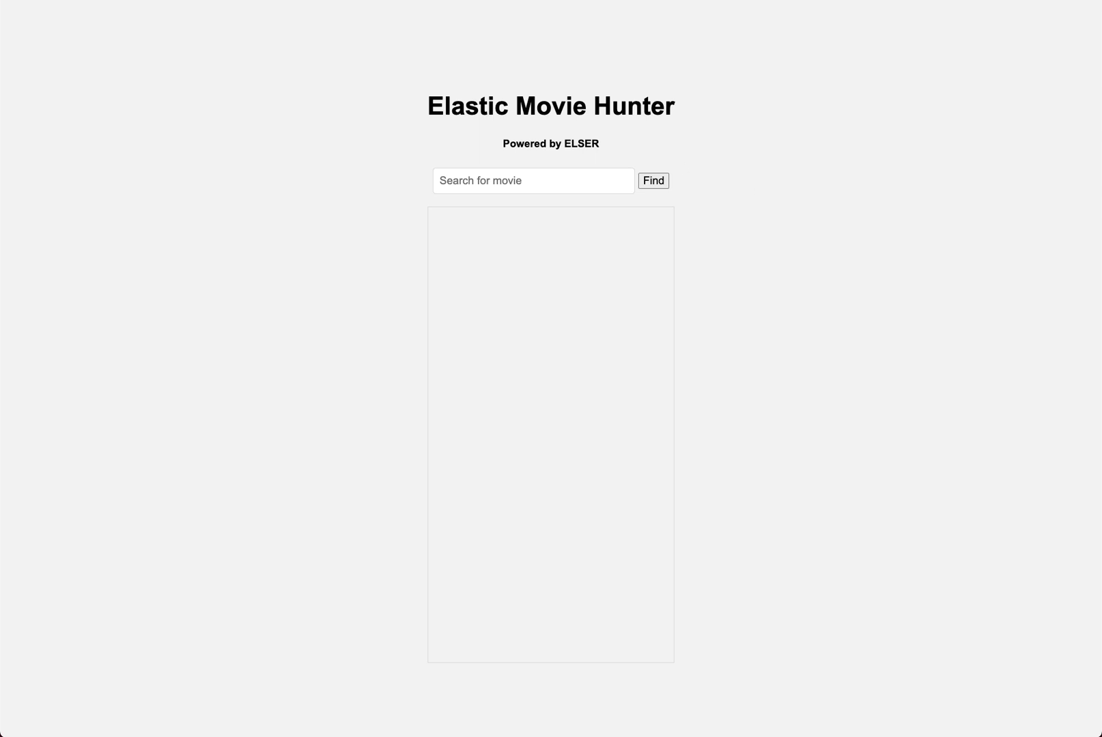
Paste 'movie about romance and pain of separation' into the Search for movie box.
click(570, 177)
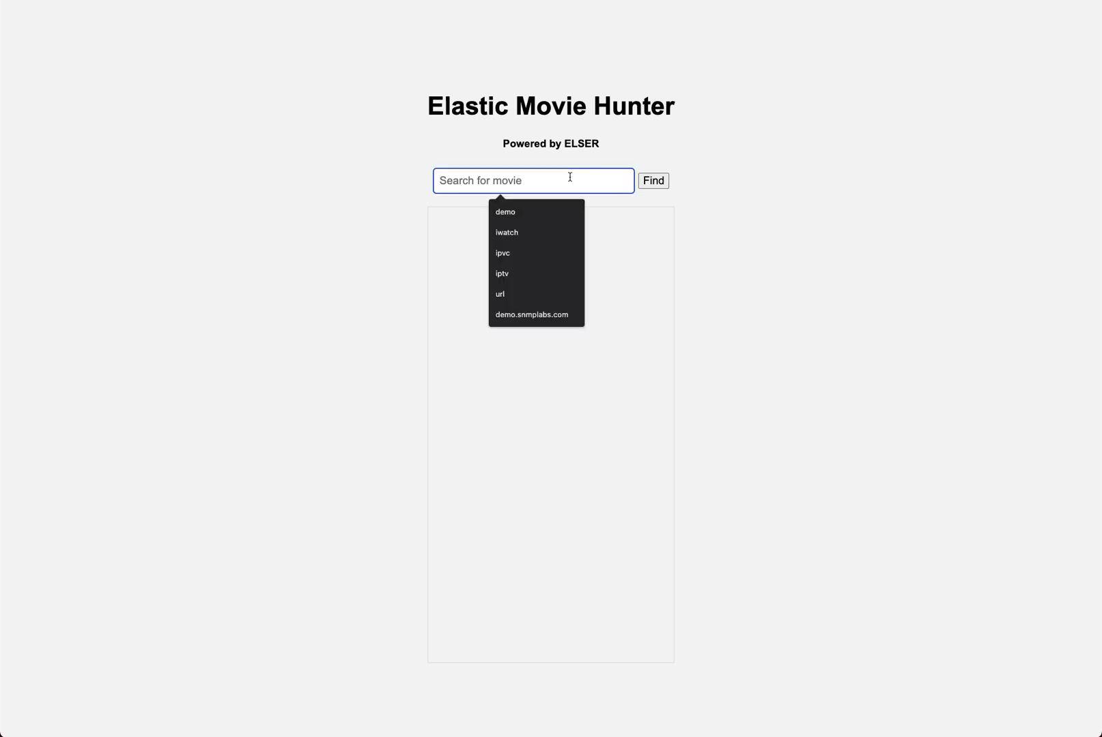
click(561, 107)
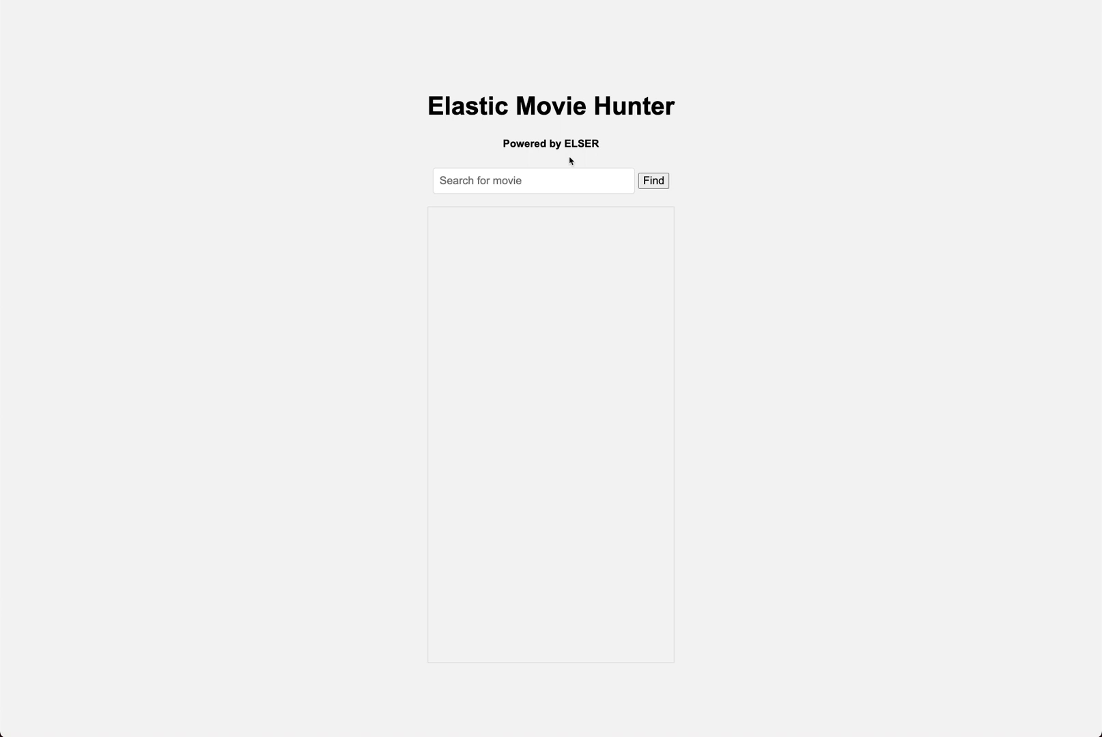
click(537, 186)
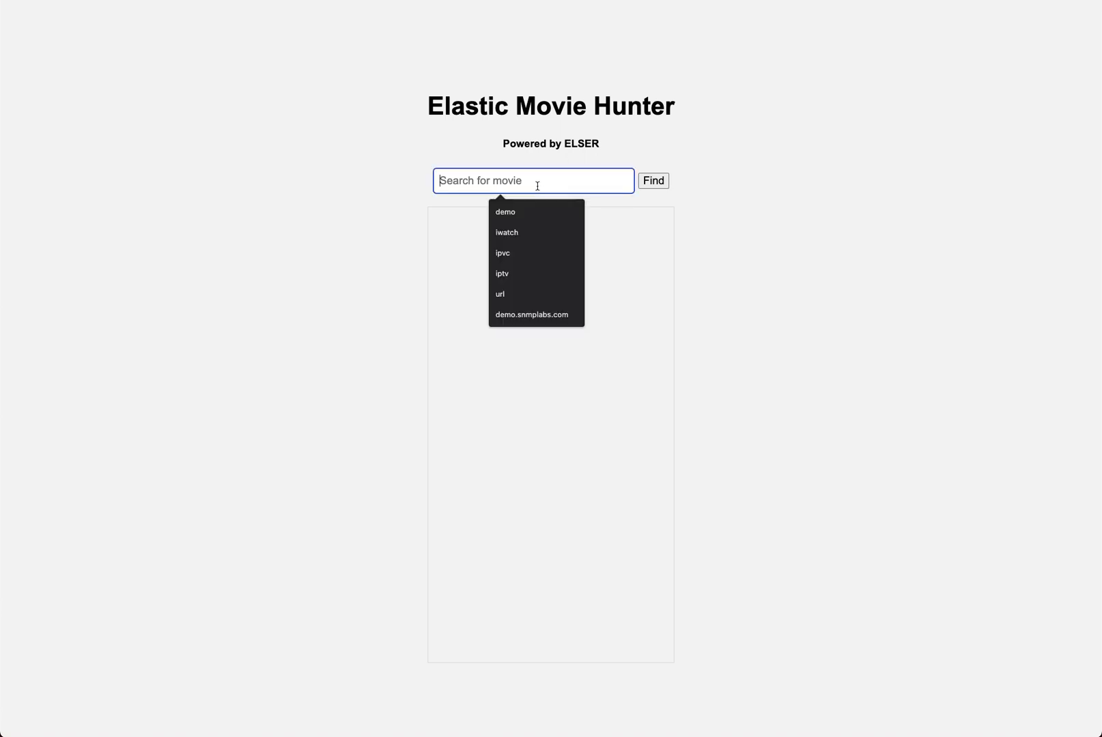
key(ctrl+v)
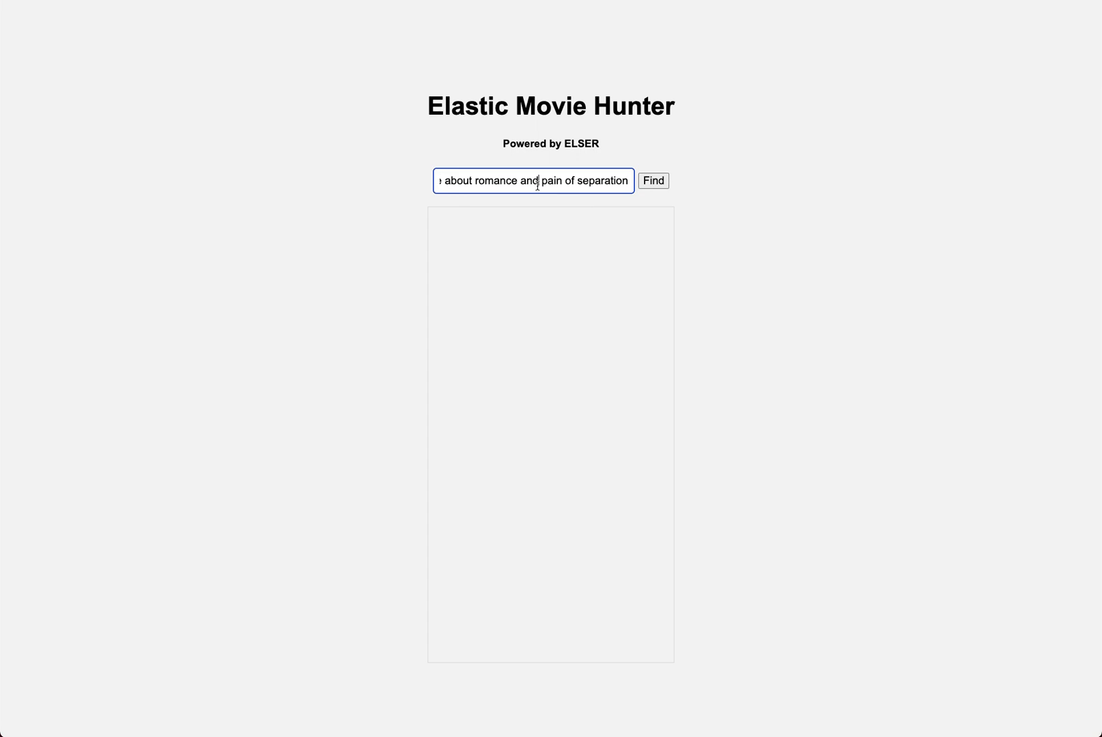
Highlight the query's start, the word 'pain', and 'of separation' in turn.
drag(537, 186, 396, 184)
key(Left)
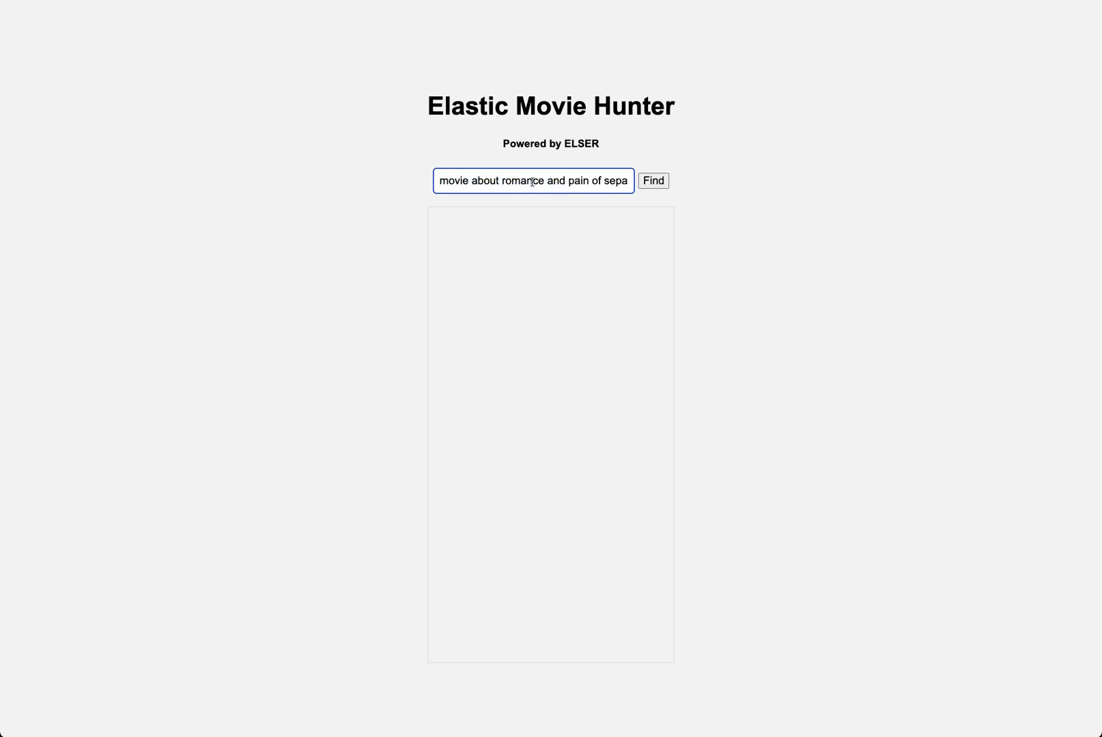
drag(565, 182, 588, 183)
click(590, 183)
drag(589, 183, 650, 185)
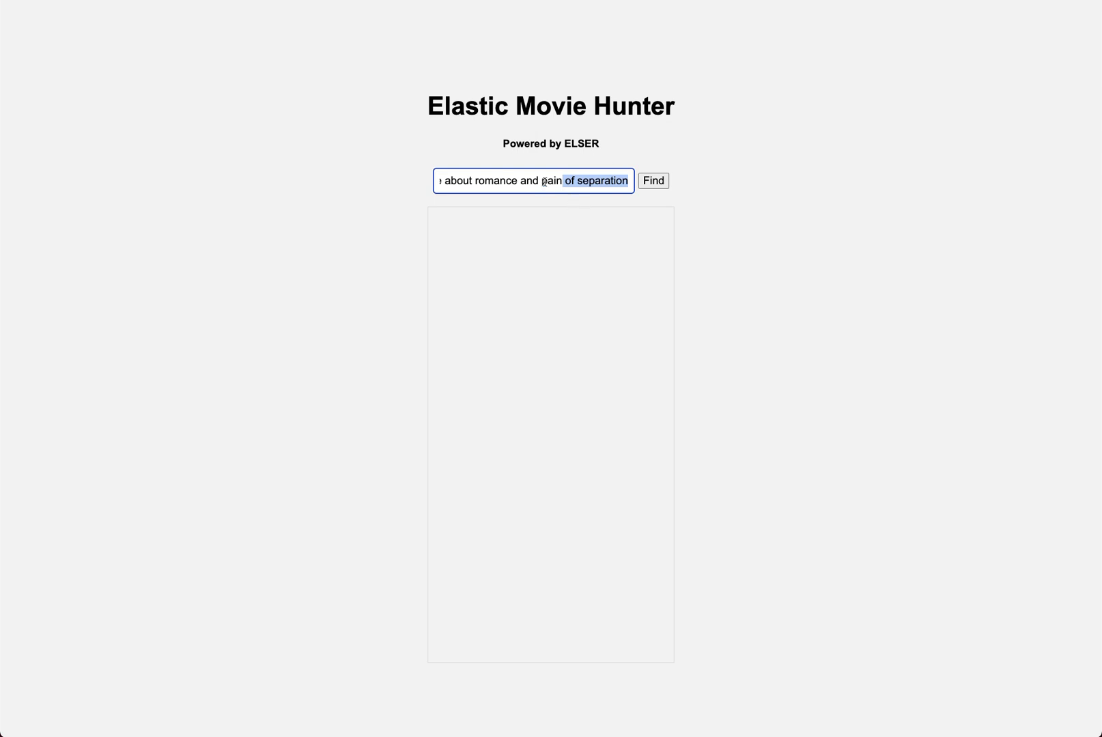
Run the search with Find and scroll results past Intentions of Murder and The Good Wife to Char Dil Char Rahen.
click(654, 181)
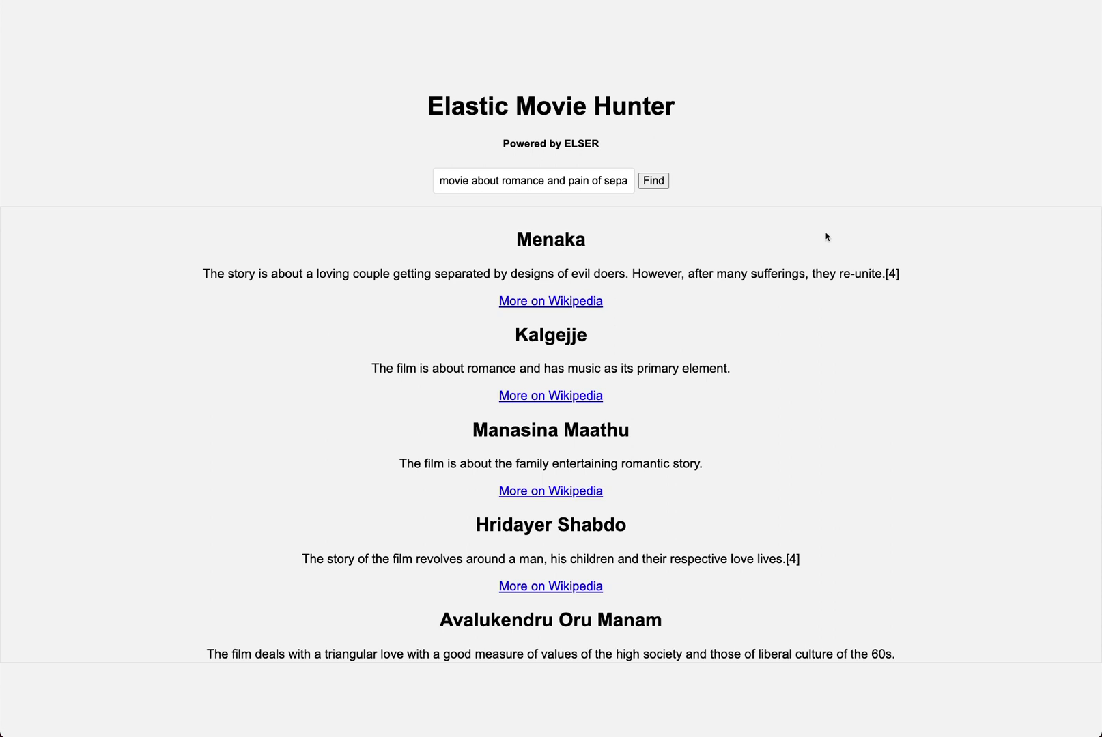
scroll(885, 405, down, 1)
scroll(885, 404, up, 1)
scroll(699, 431, down, 1)
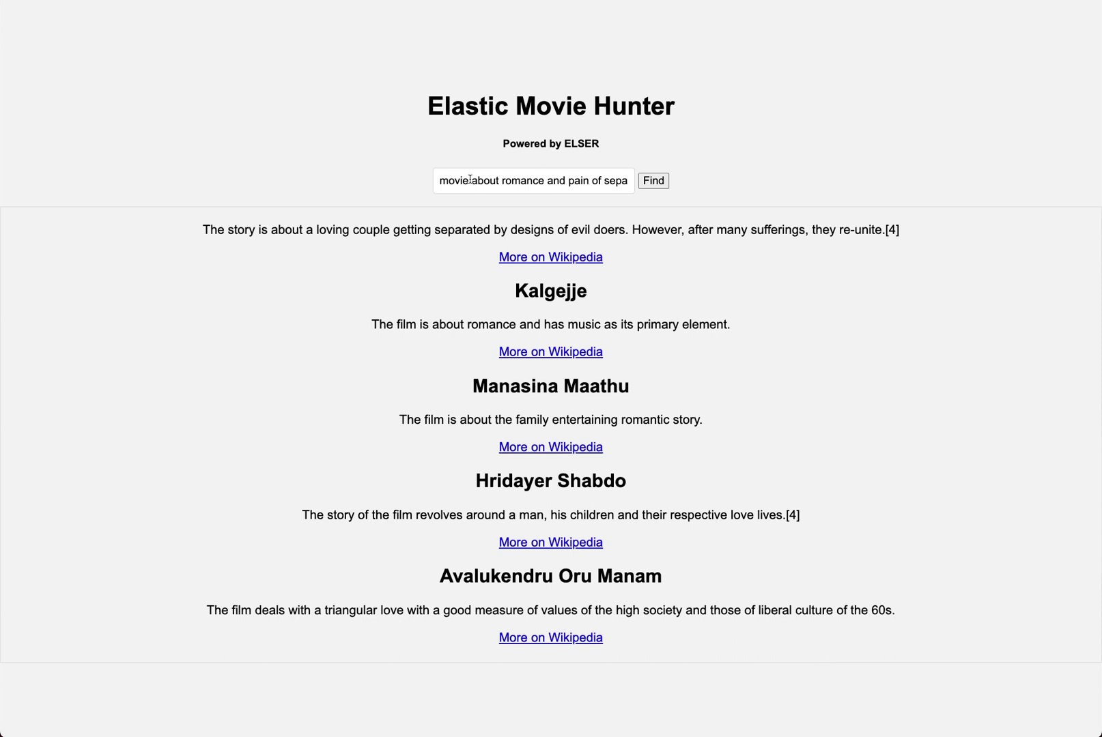
scroll(763, 386, down, 1)
scroll(763, 388, down, 2)
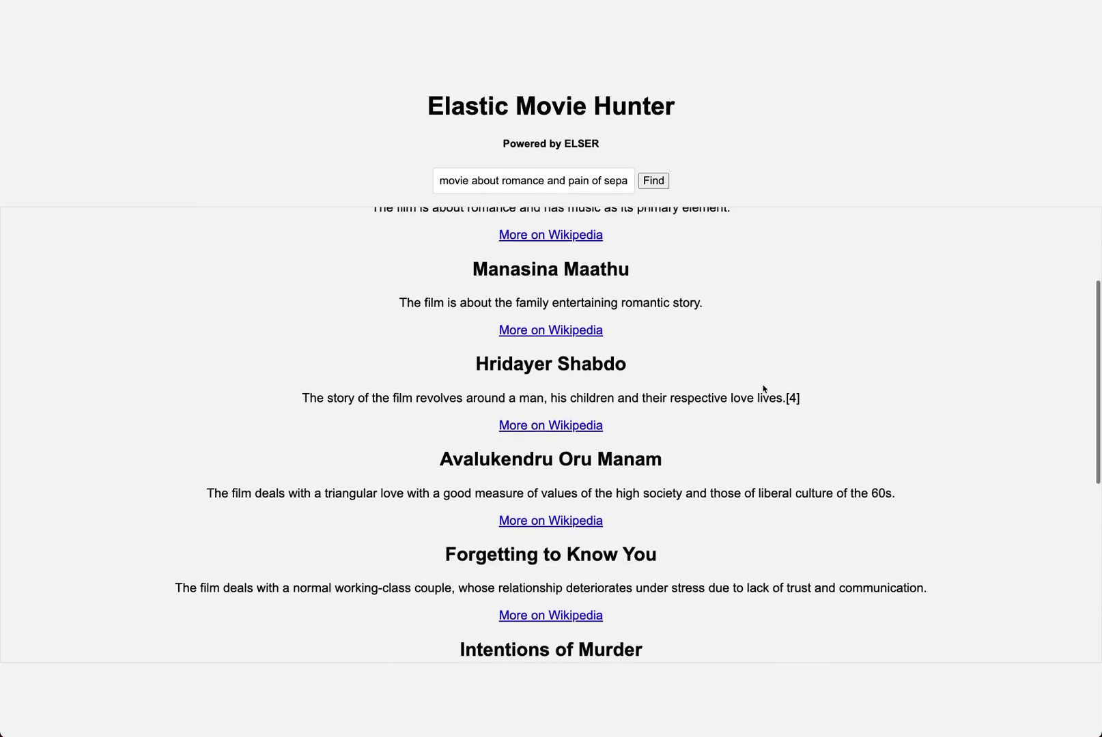
scroll(763, 387, down, 1)
scroll(763, 388, down, 1)
scroll(763, 387, down, 1)
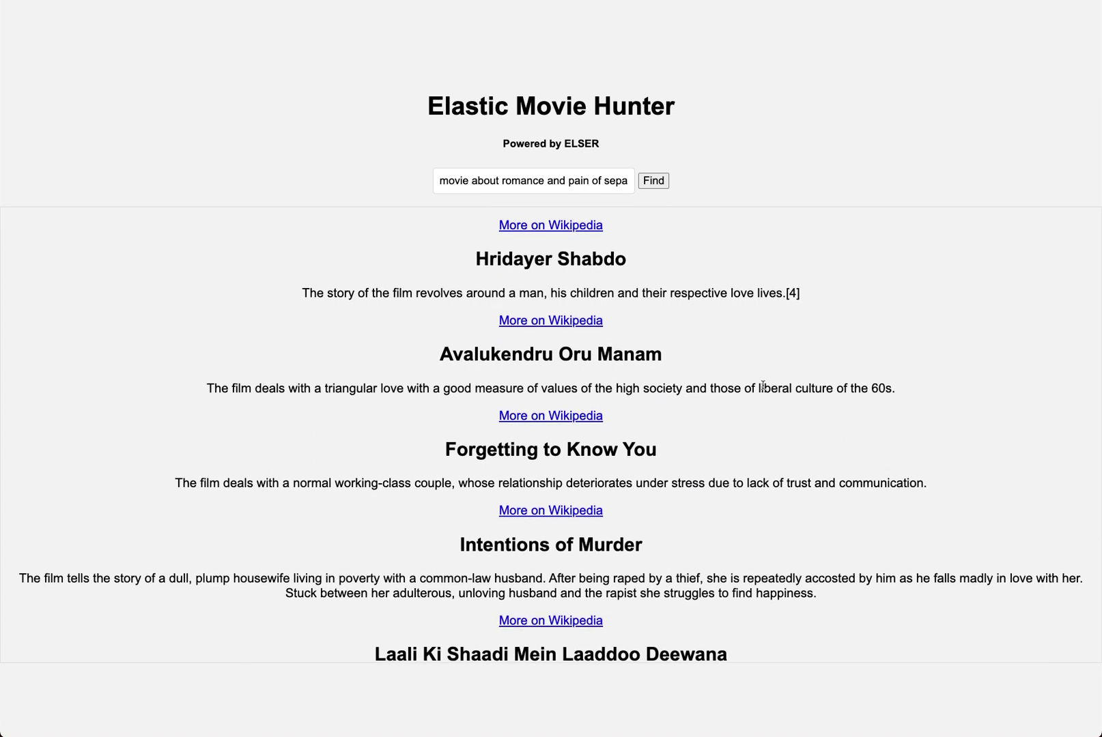
scroll(800, 468, down, 2)
scroll(801, 467, down, 1)
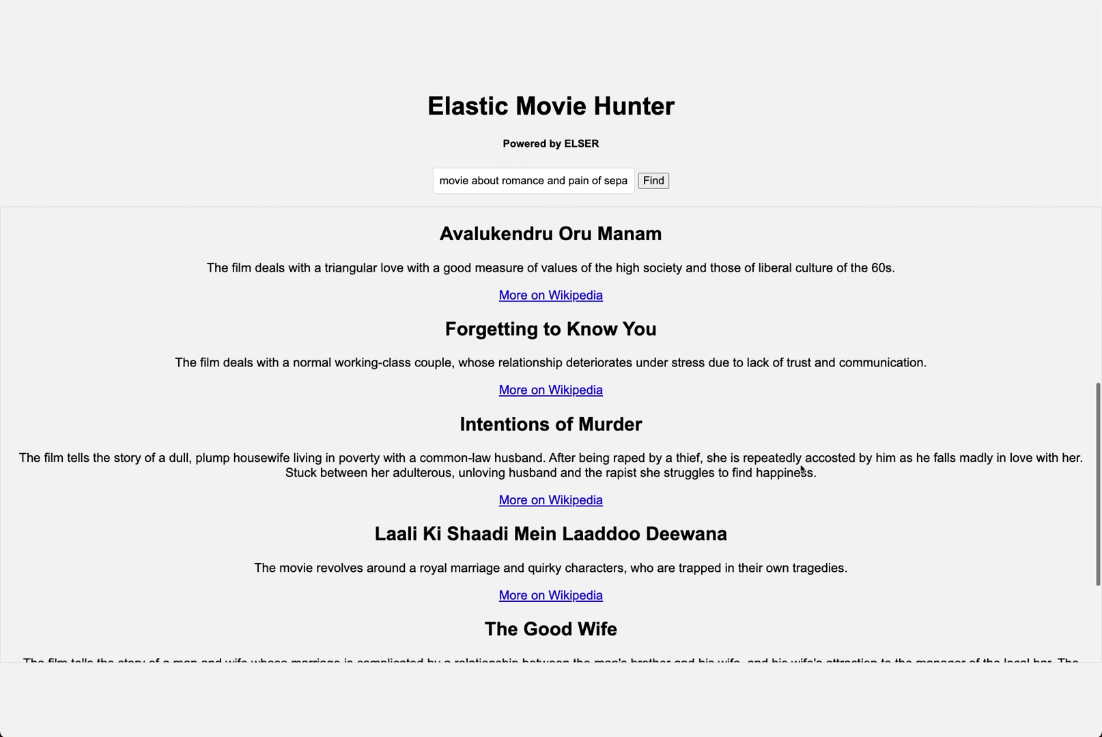
scroll(801, 465, down, 2)
scroll(801, 465, down, 1)
scroll(801, 465, down, 1)
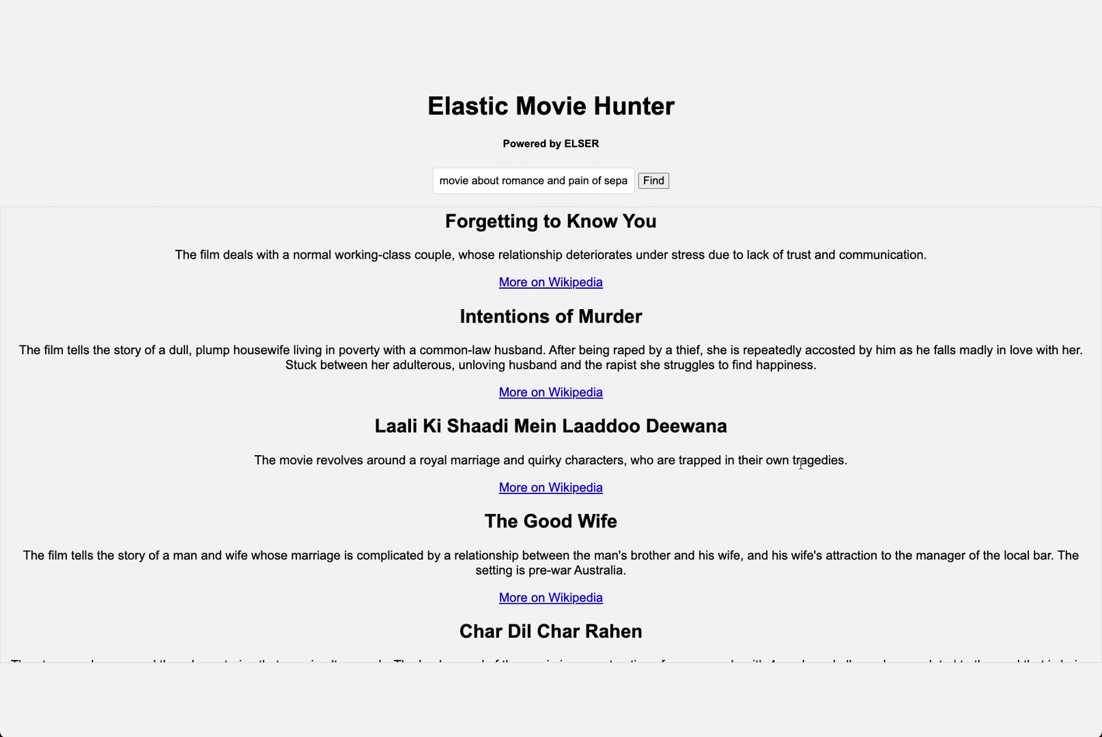
scroll(844, 516, down, 1)
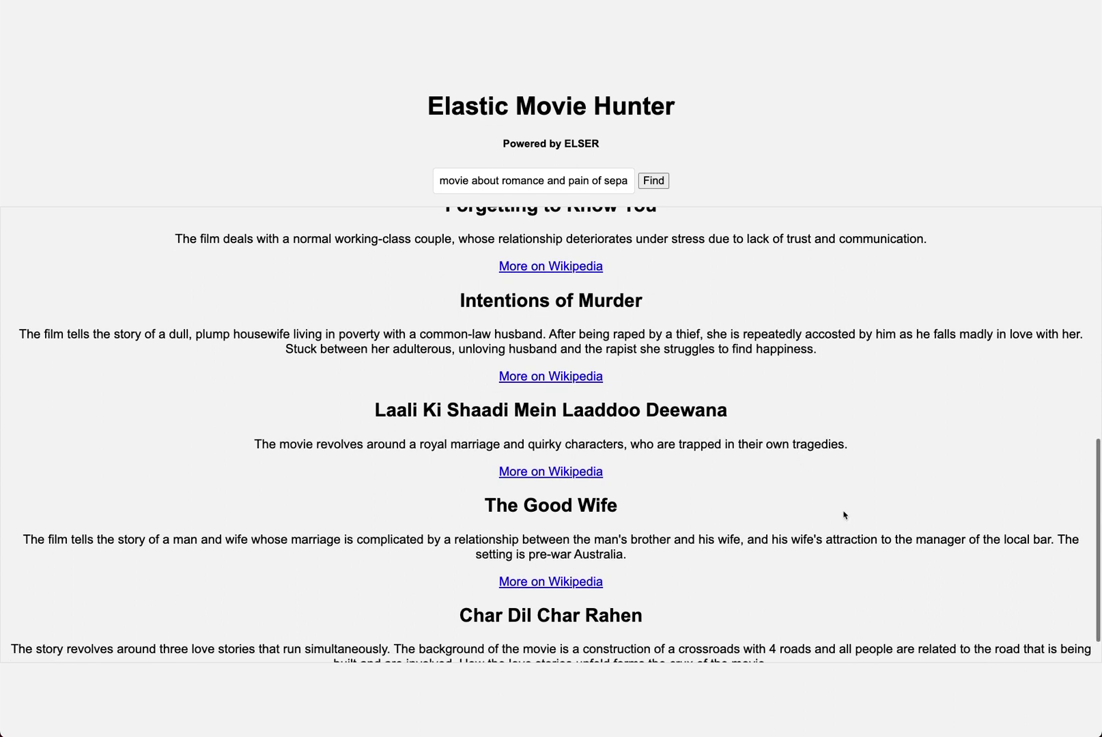
scroll(845, 516, down, 1)
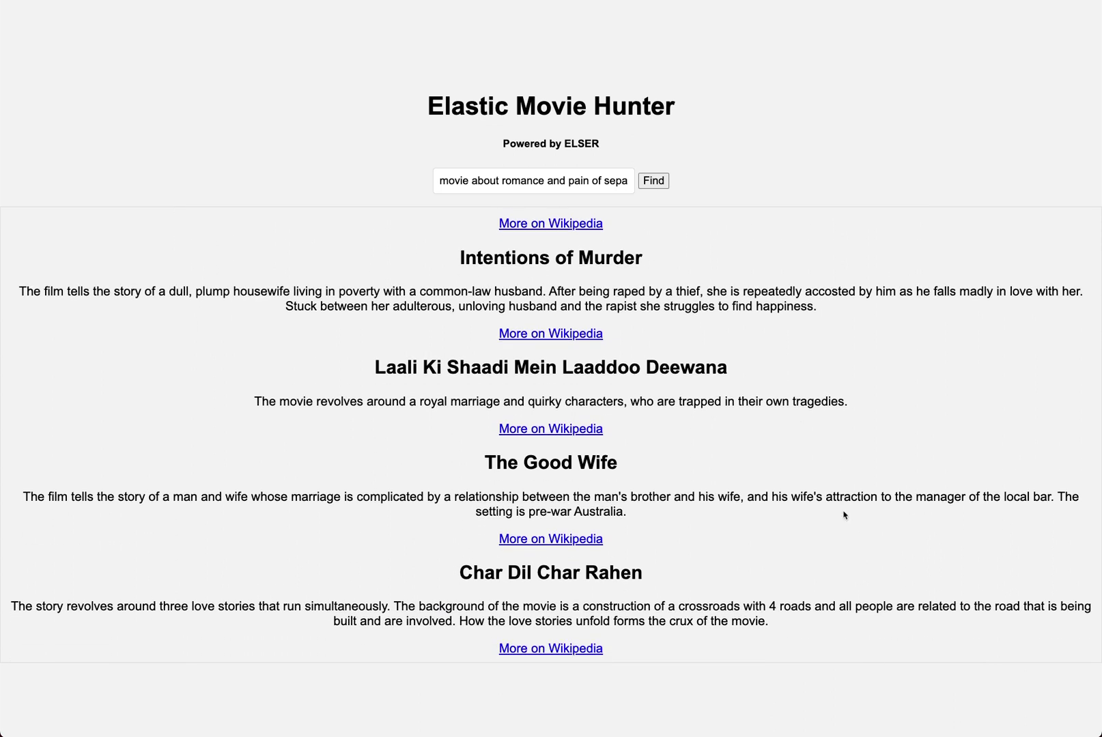